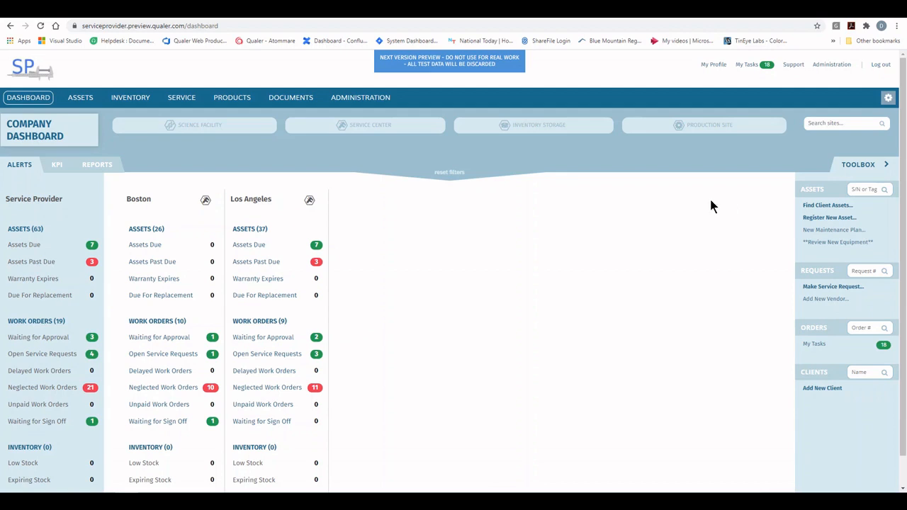
# Start a new external work order workflow in the Service Workflows administration, named Urgent Service with priority 1
pyautogui.click(372, 97)
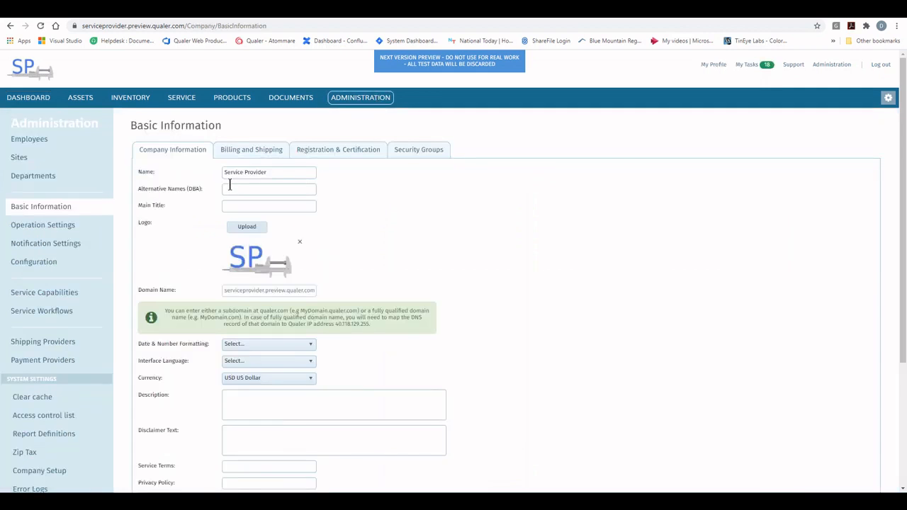
pyautogui.click(83, 310)
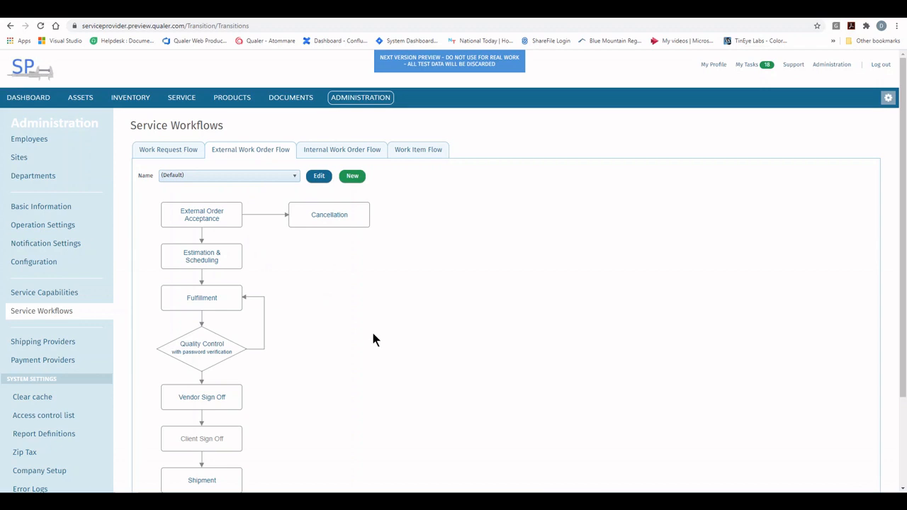
pyautogui.click(352, 176)
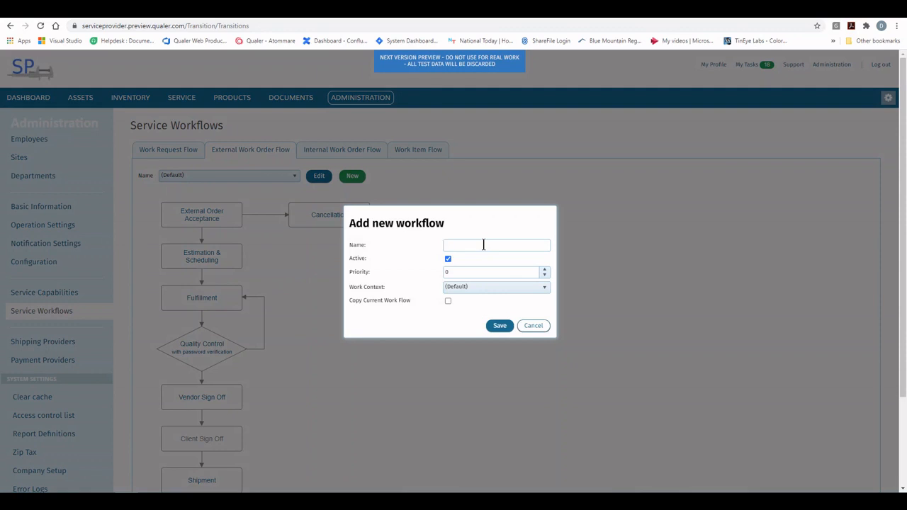
pyautogui.write('Urgent Service')
pyautogui.click(449, 274)
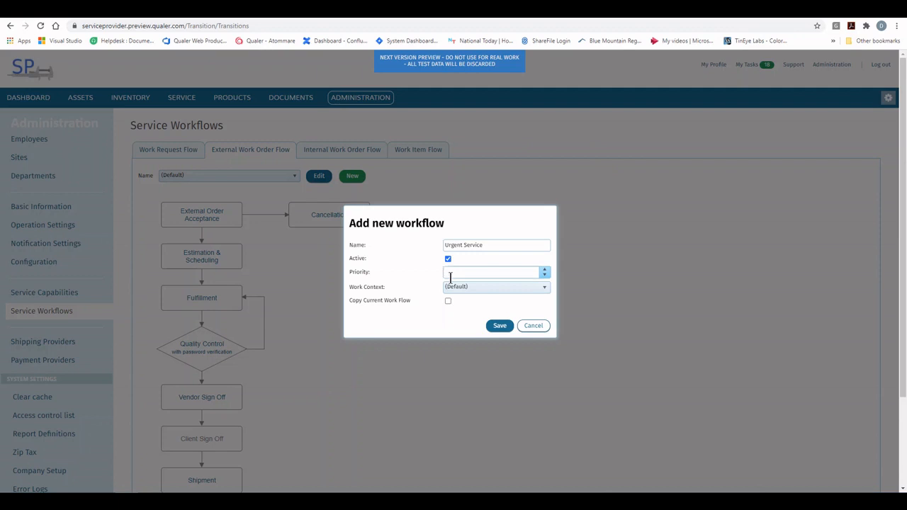
pyautogui.write('1')
pyautogui.click(382, 262)
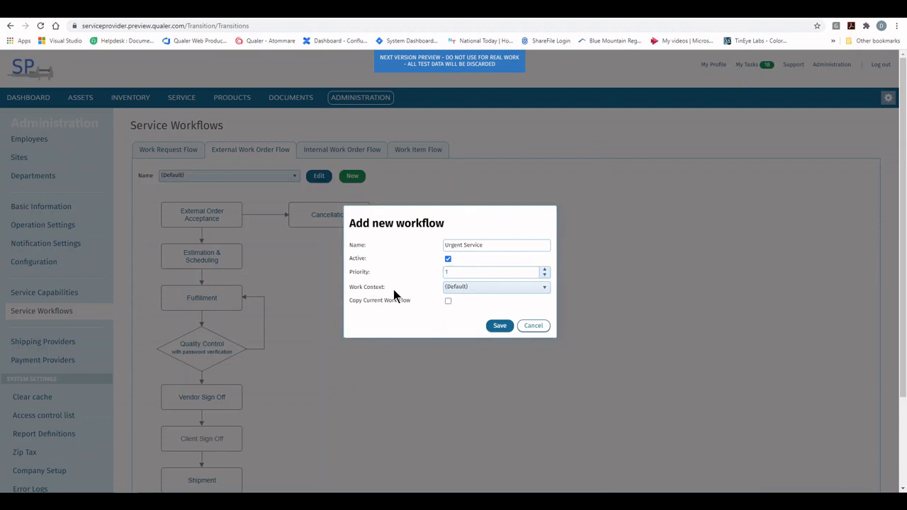
# Keep the work context of the new workflow at (Default) and save the workflow
pyautogui.click(455, 288)
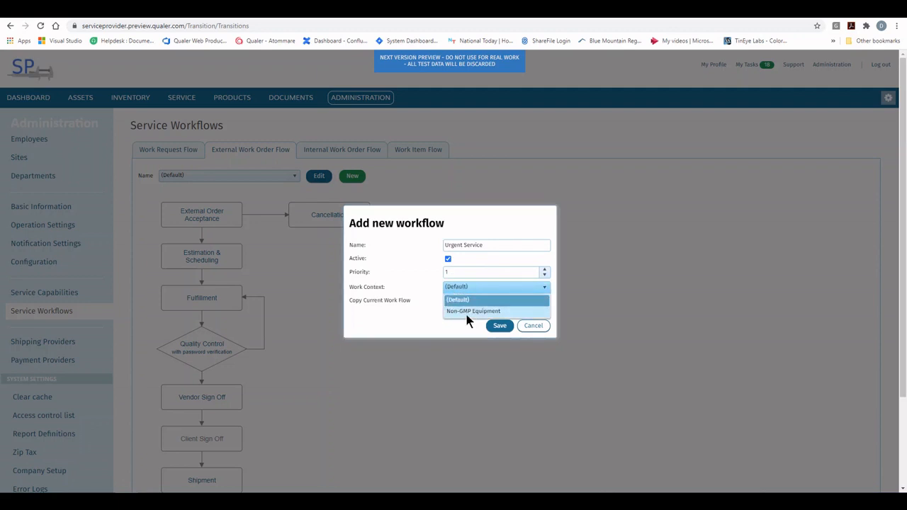
pyautogui.click(502, 299)
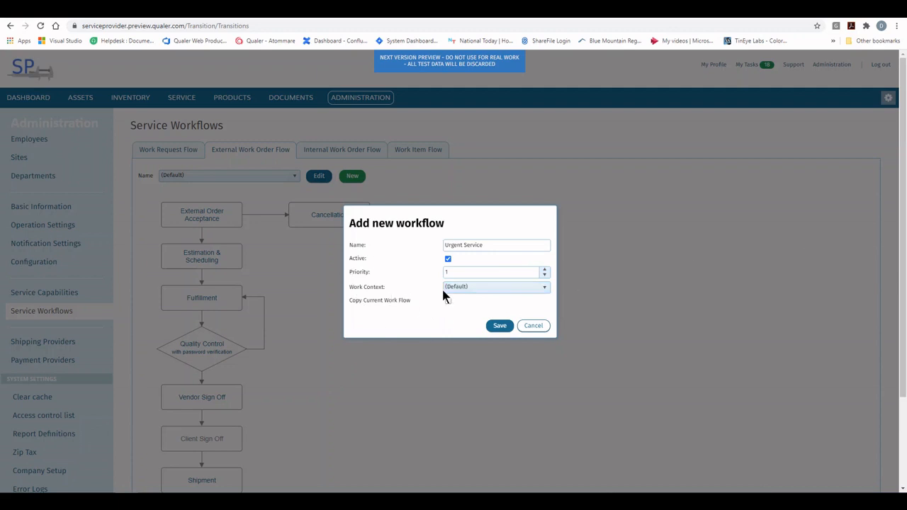
pyautogui.scroll(-3, 175, 225)
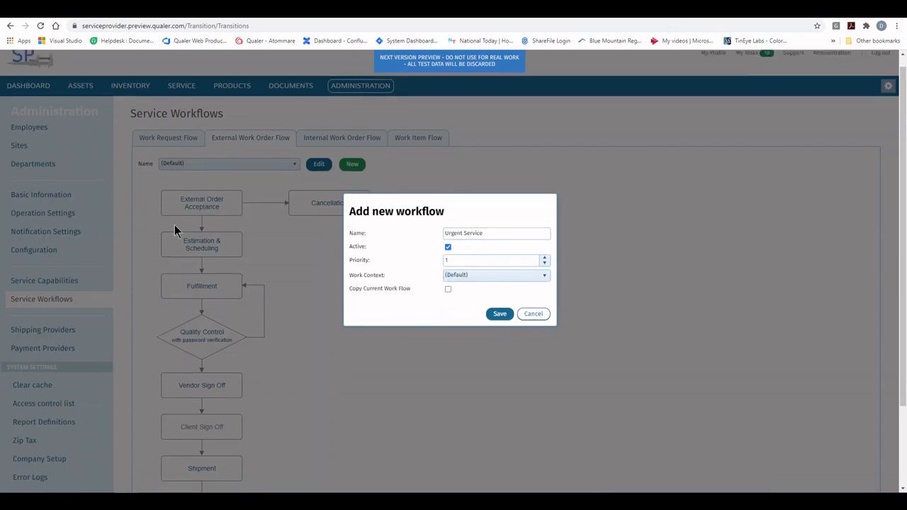
pyautogui.scroll(3, 177, 369)
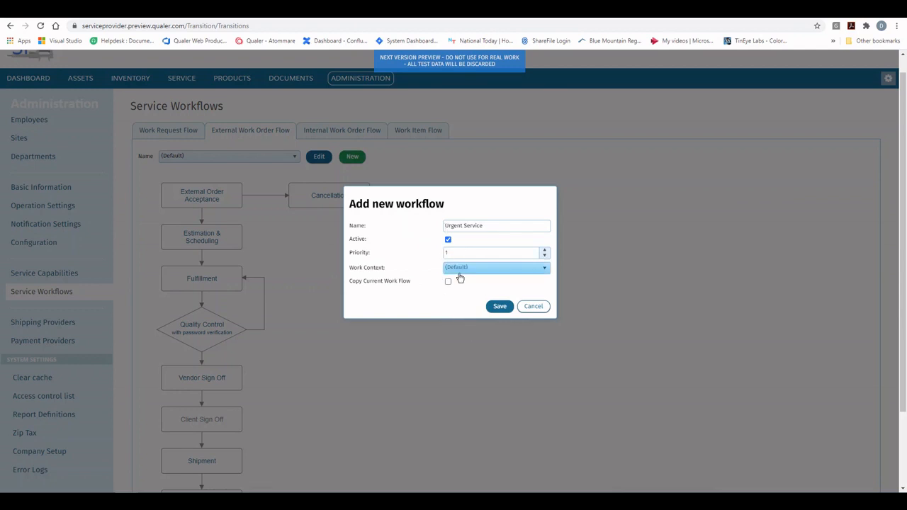
pyautogui.click(500, 306)
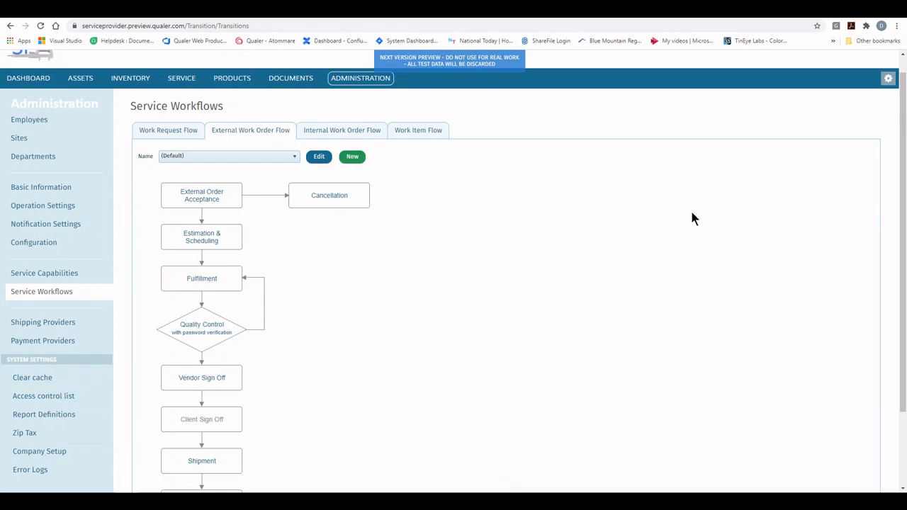
# Display the Urgent Service external work order workflow and review its stages from order acceptance to closure
pyautogui.click(283, 159)
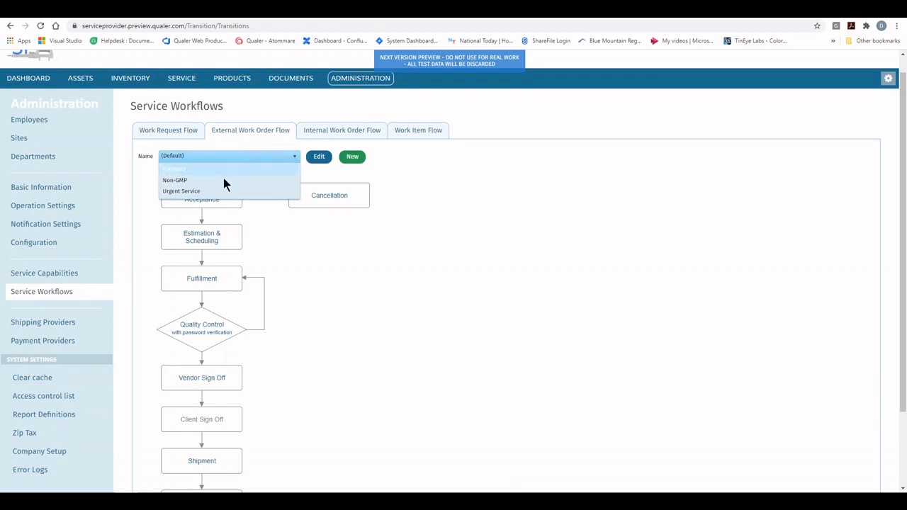
pyautogui.click(167, 193)
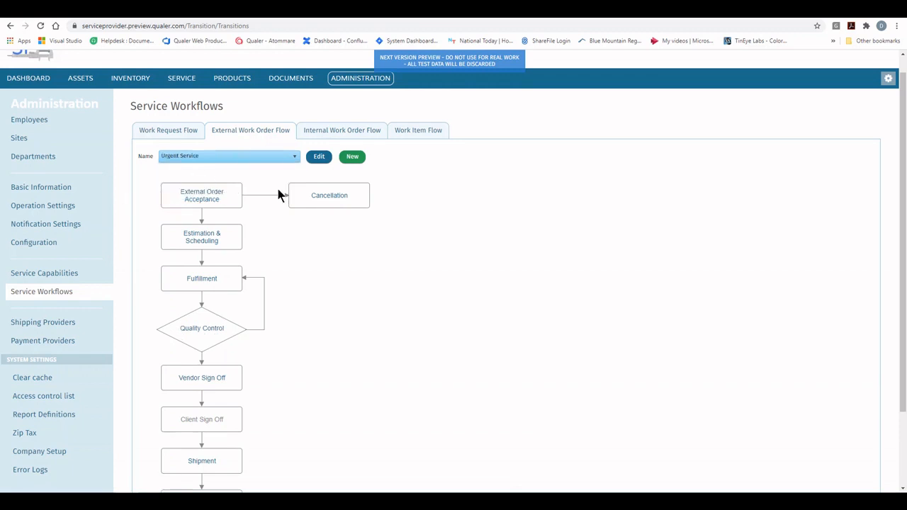
pyautogui.scroll(-2, 470, 330)
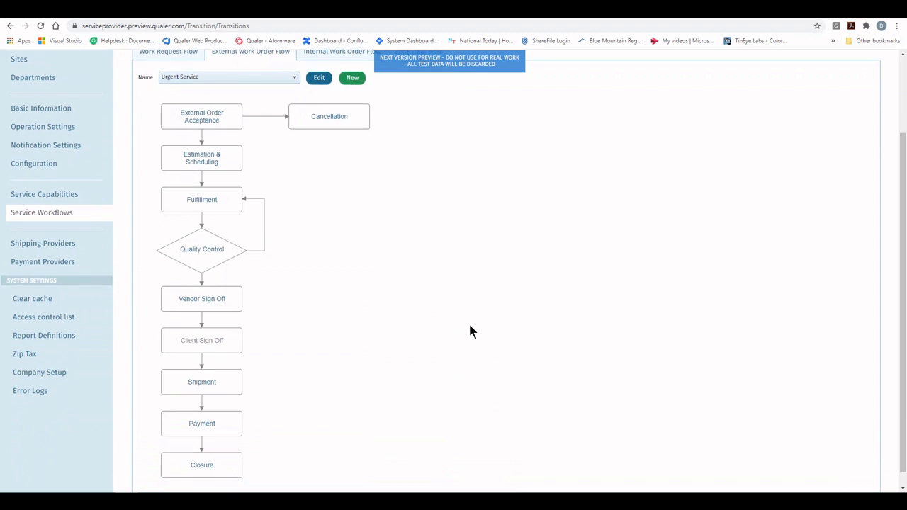
pyautogui.scroll(2, 456, 336)
pyautogui.scroll(-3, 192, 344)
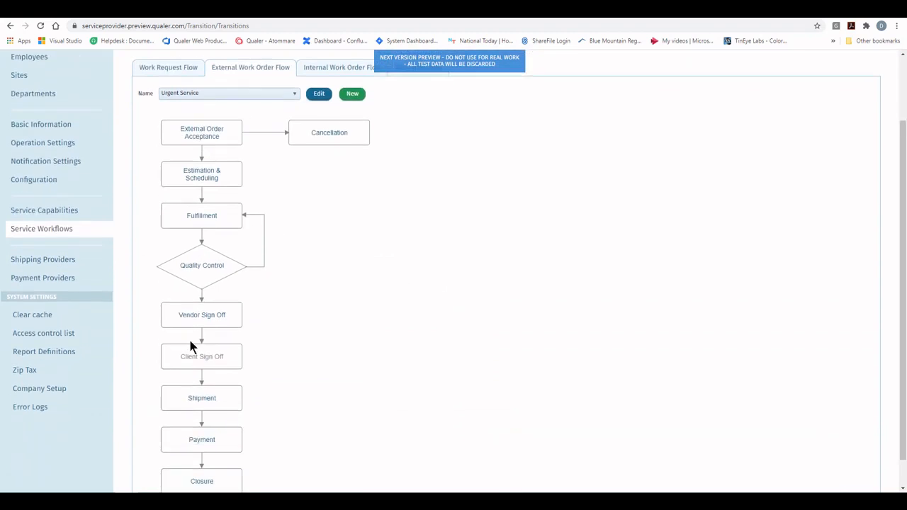
pyautogui.scroll(1, 184, 409)
pyautogui.scroll(1, 183, 408)
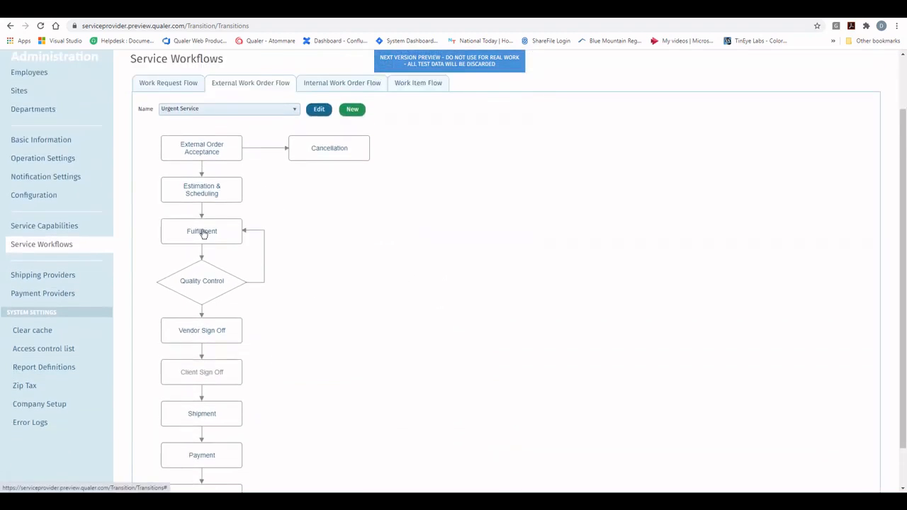
# Set the Work Order Scheduling stage of the Urgent Service workflow to Skip Estimation & Scheduling
pyautogui.click(203, 194)
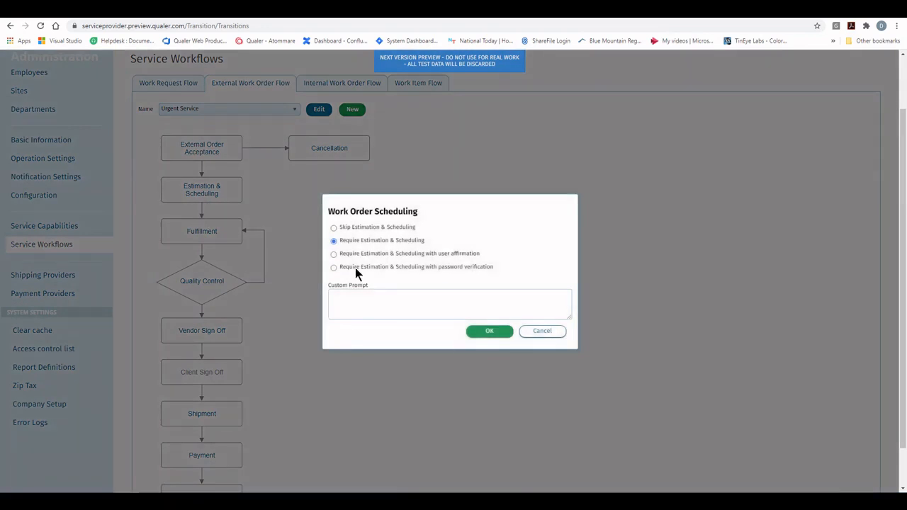
pyautogui.click(334, 229)
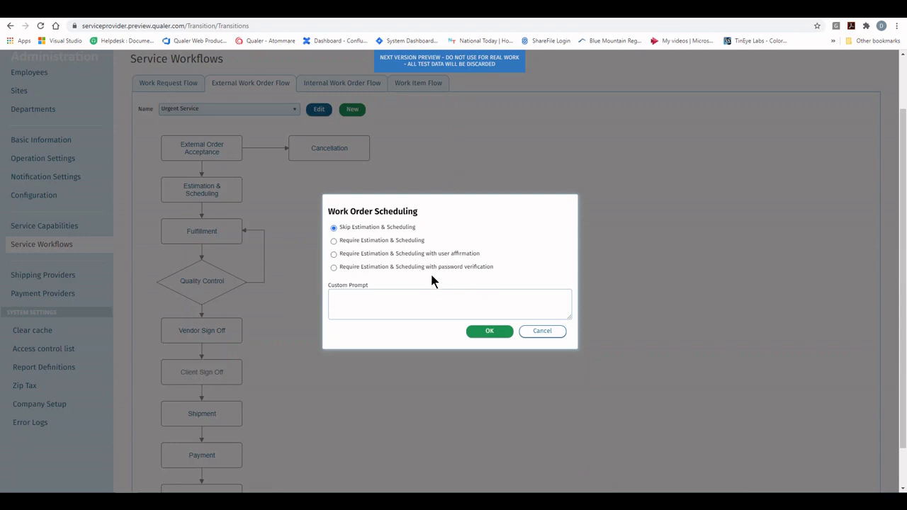
pyautogui.click(492, 333)
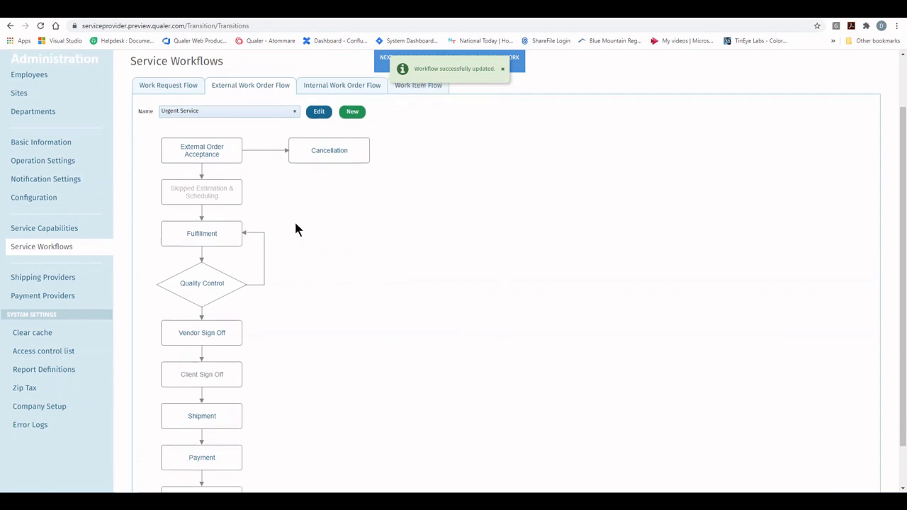
pyautogui.scroll(2, 292, 221)
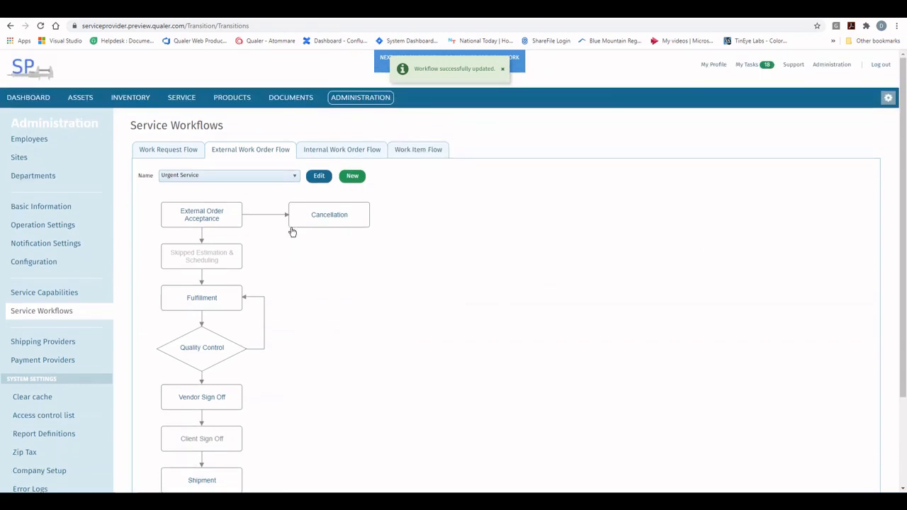
pyautogui.click(207, 175)
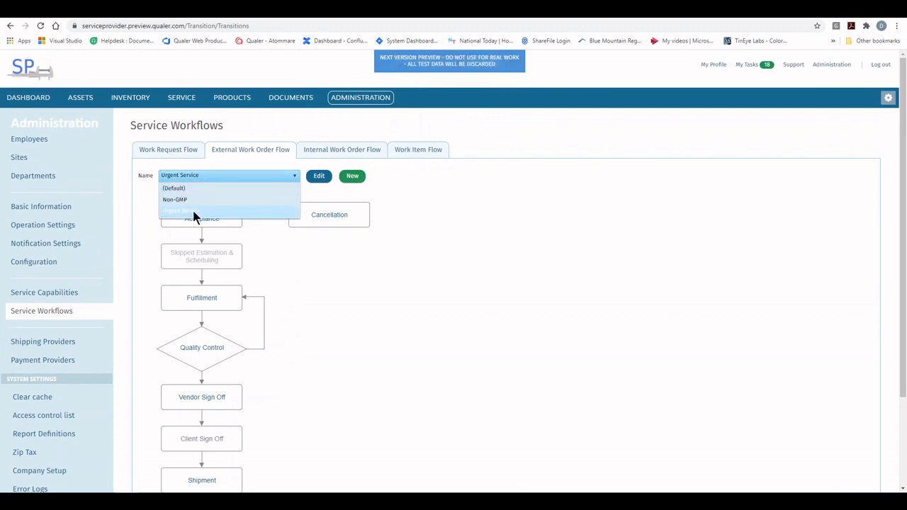
pyautogui.click(190, 210)
# Open the most recent work order in the work orders list and assign the Urgent Service workflow to it
pyautogui.moveTo(187, 101)
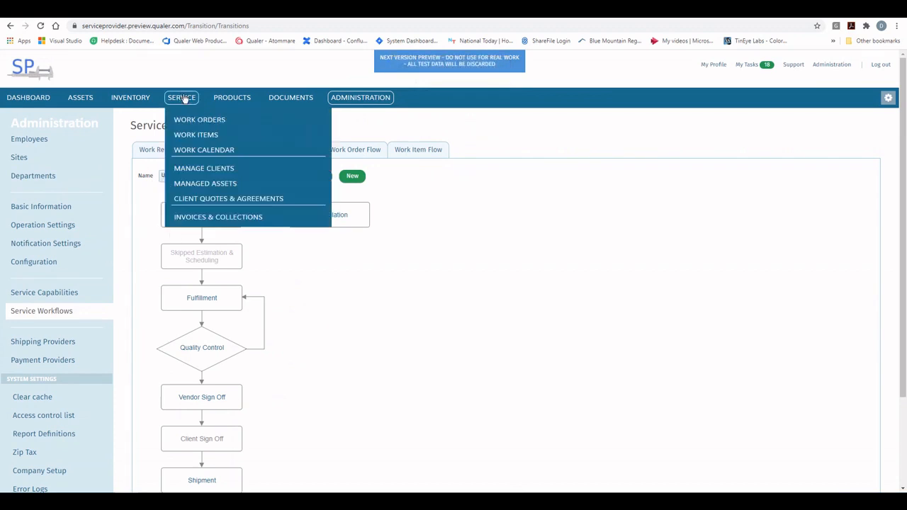
pyautogui.click(201, 119)
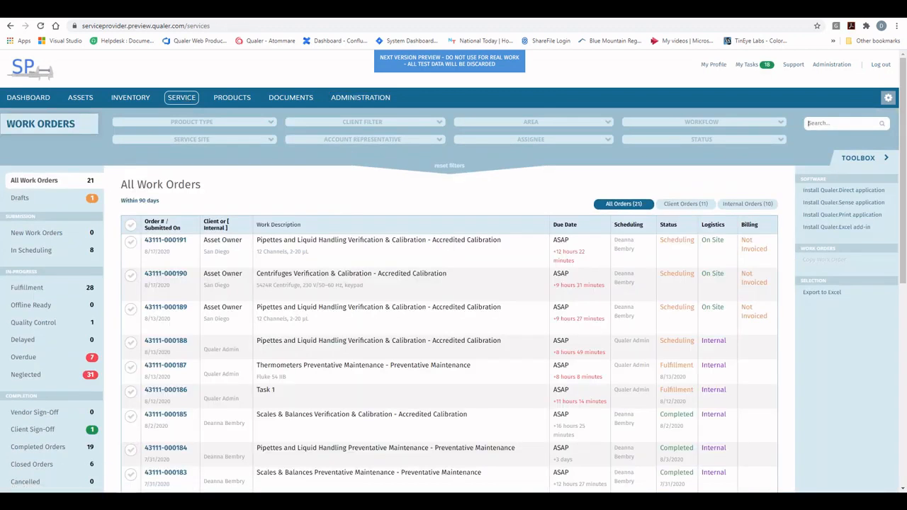
pyautogui.click(169, 241)
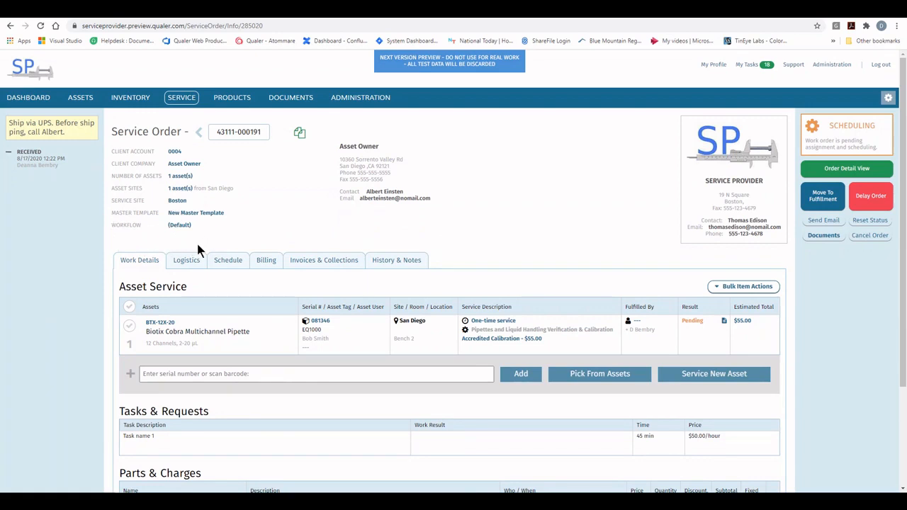
pyautogui.click(184, 224)
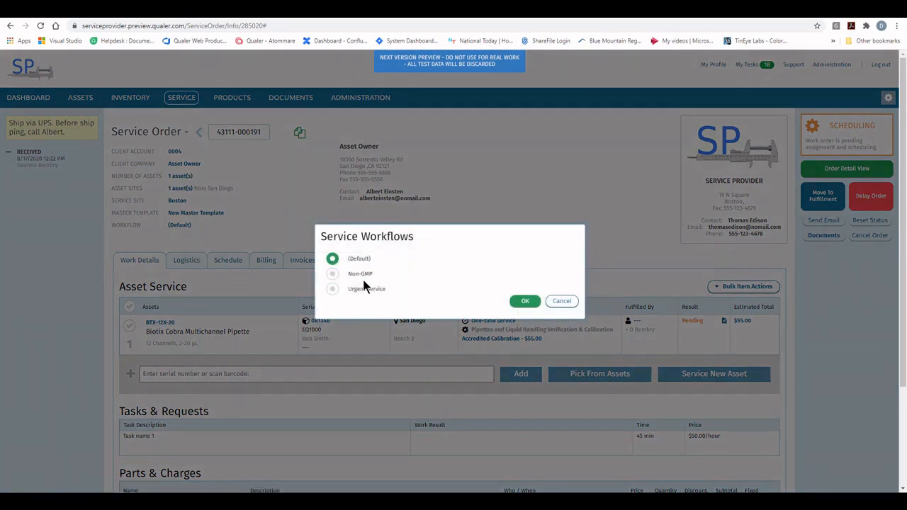
pyautogui.click(332, 289)
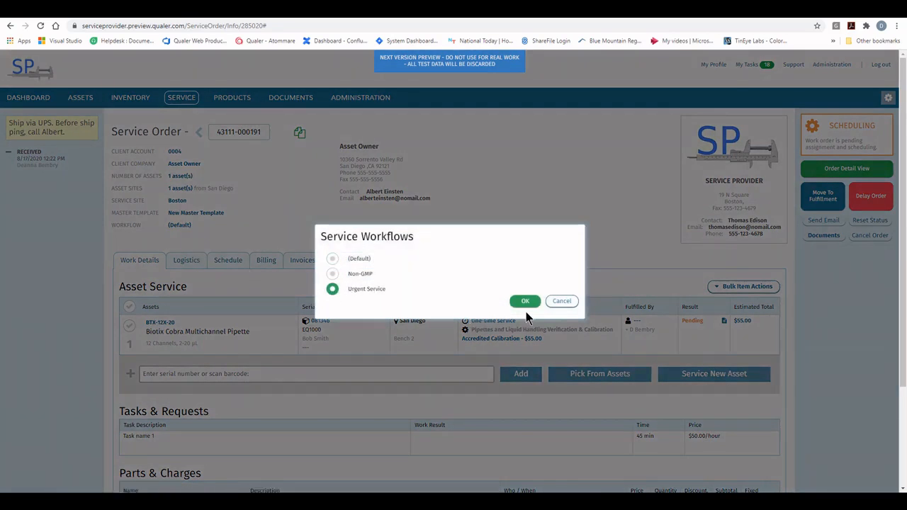
pyautogui.click(523, 303)
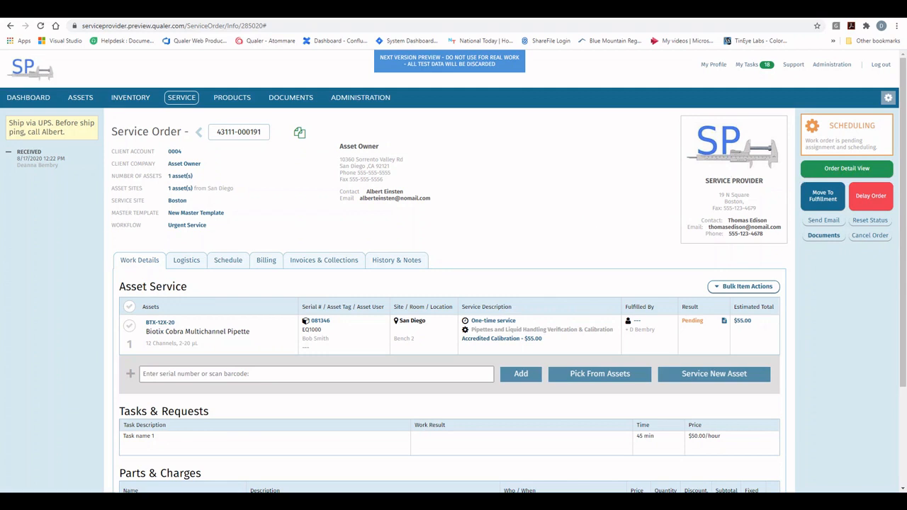
# Start a new work context named Urgent in the Work Contexts area of the administration's Operation Settings
pyautogui.click(368, 98)
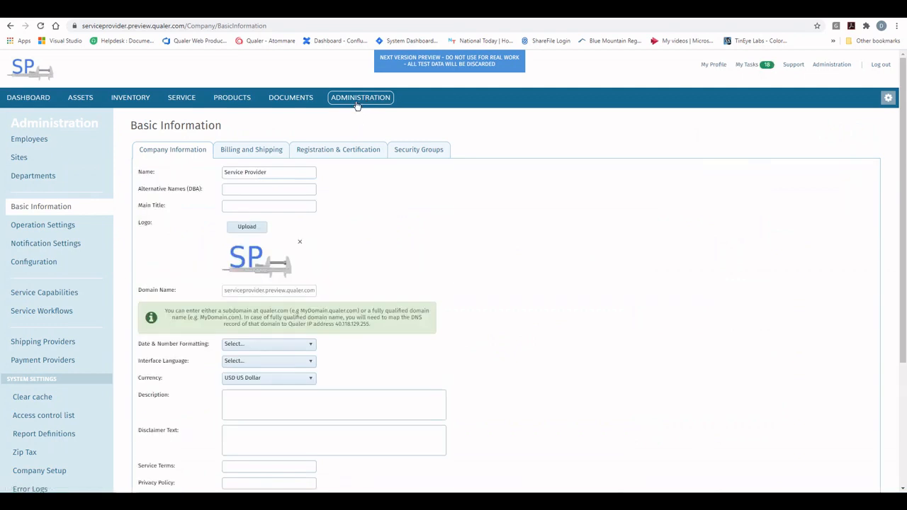
pyautogui.click(43, 233)
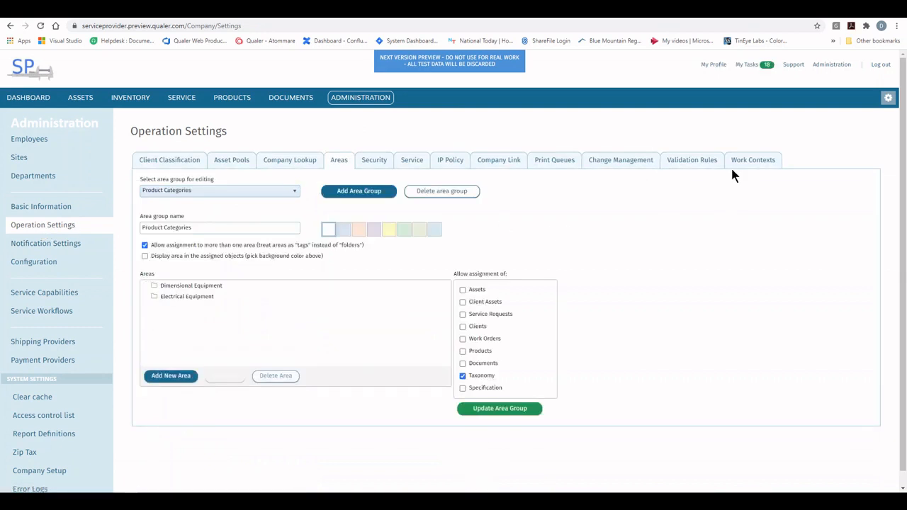
pyautogui.click(751, 160)
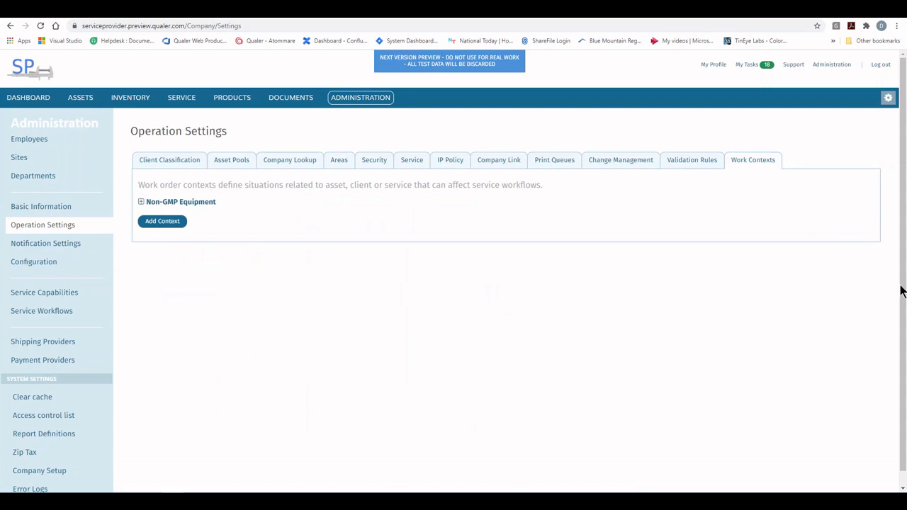
pyautogui.click(163, 221)
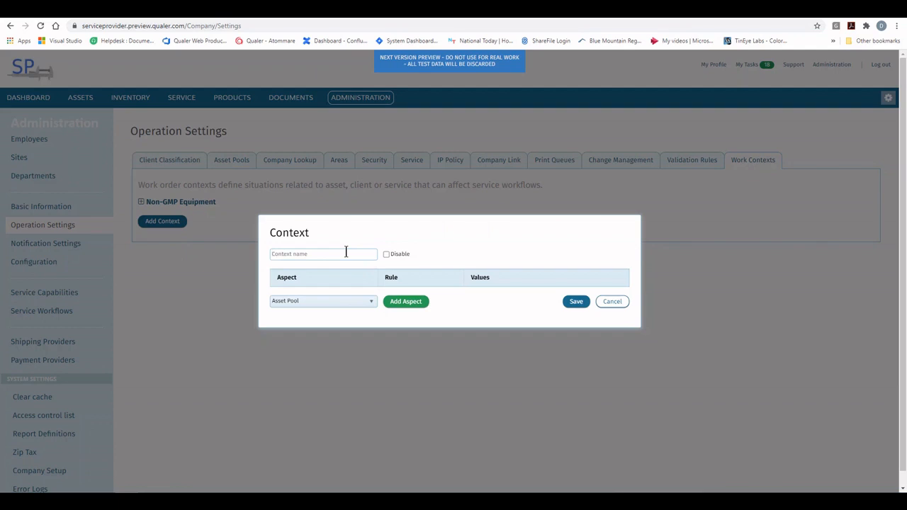
pyautogui.write('Urgent')
# Add an Asset Class aspect to the Urgent context
pyautogui.click(346, 302)
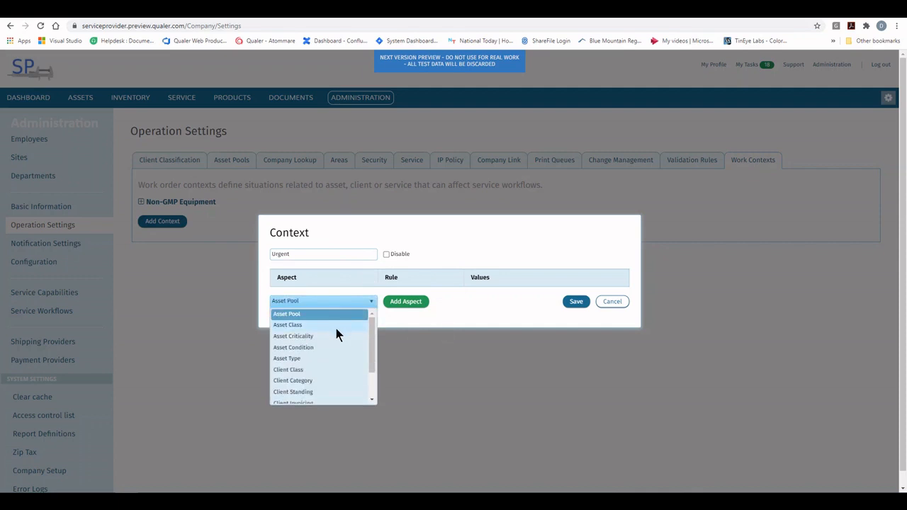
pyautogui.scroll(-2, 334, 339)
pyautogui.scroll(-1, 334, 351)
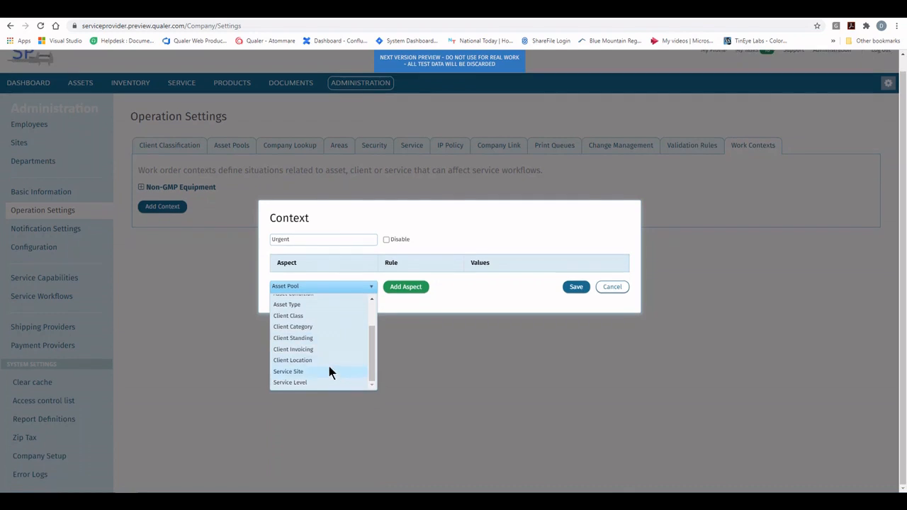
pyautogui.scroll(3, 329, 366)
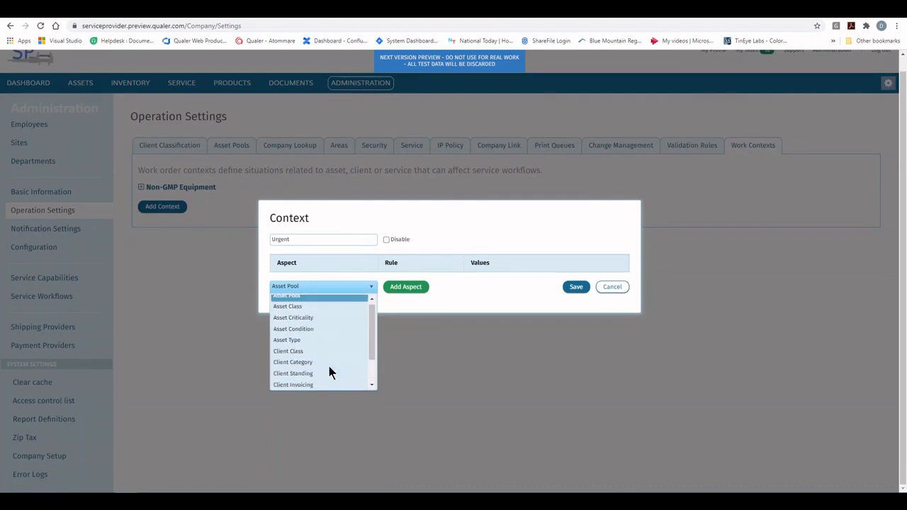
pyautogui.click(306, 310)
pyautogui.click(405, 286)
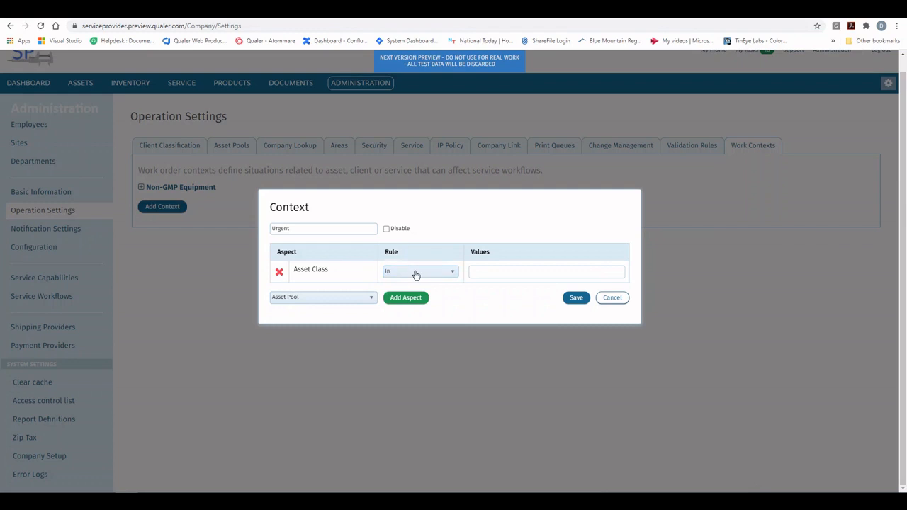
# Set the Asset Class aspect's rule to In with the value Capital and save the Urgent context
pyautogui.click(417, 274)
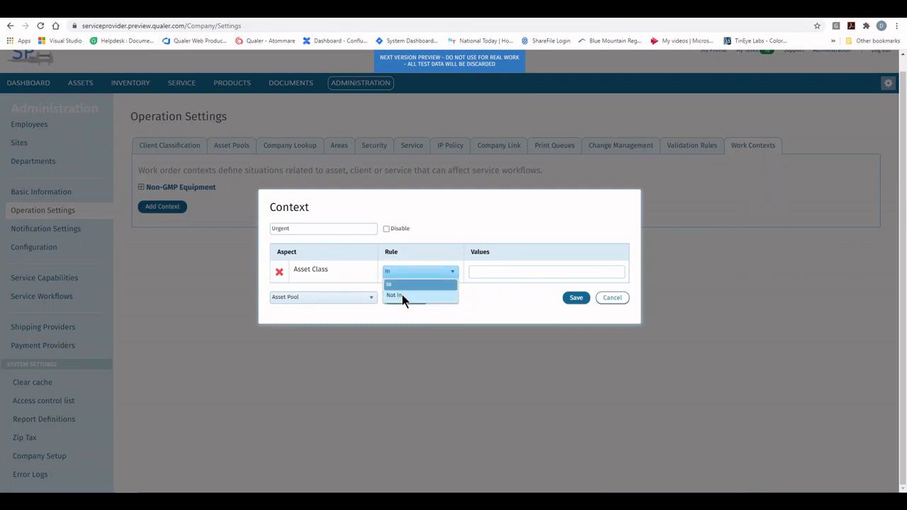
pyautogui.click(419, 284)
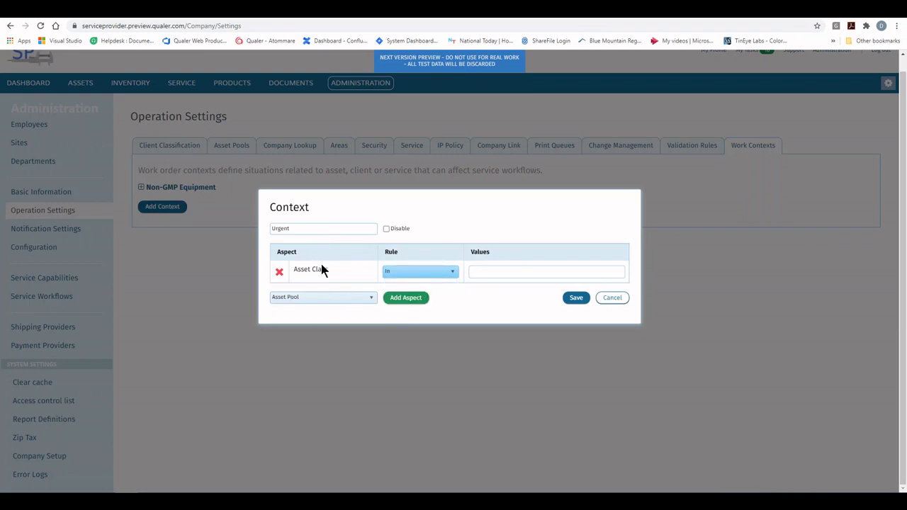
pyautogui.click(513, 271)
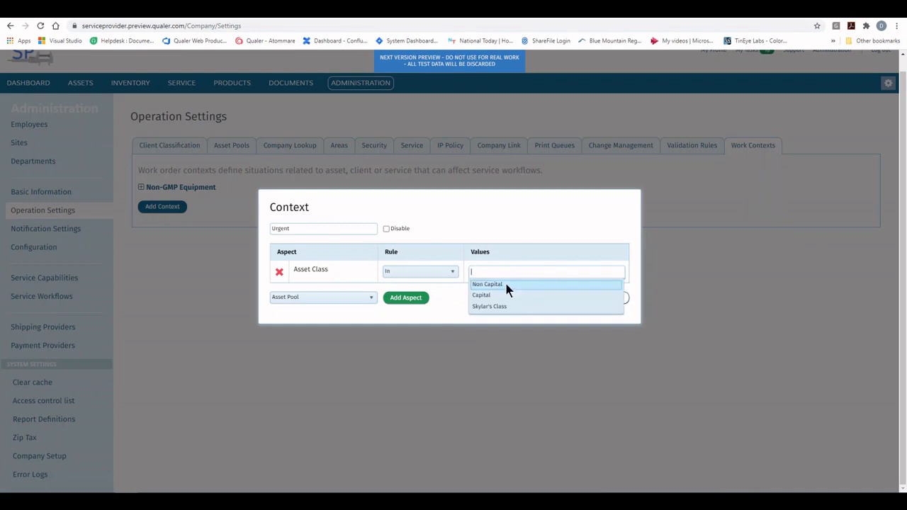
pyautogui.click(506, 295)
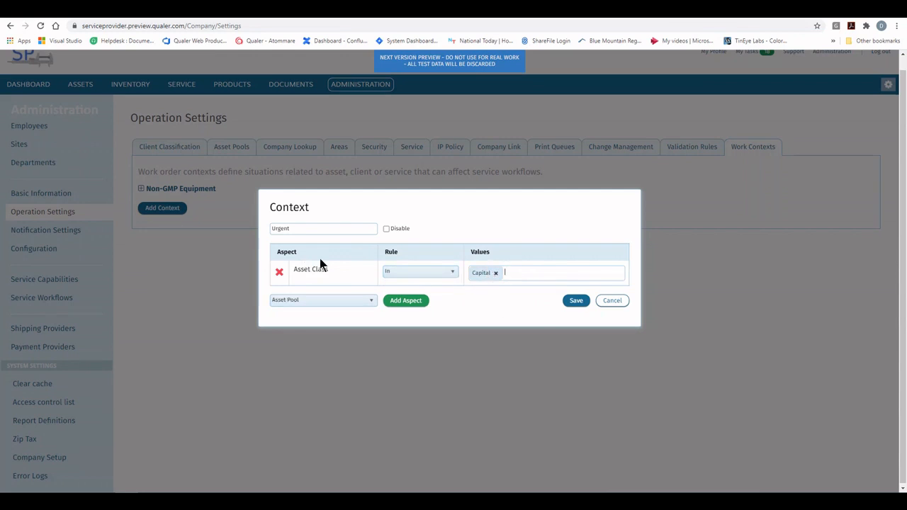
pyautogui.click(319, 300)
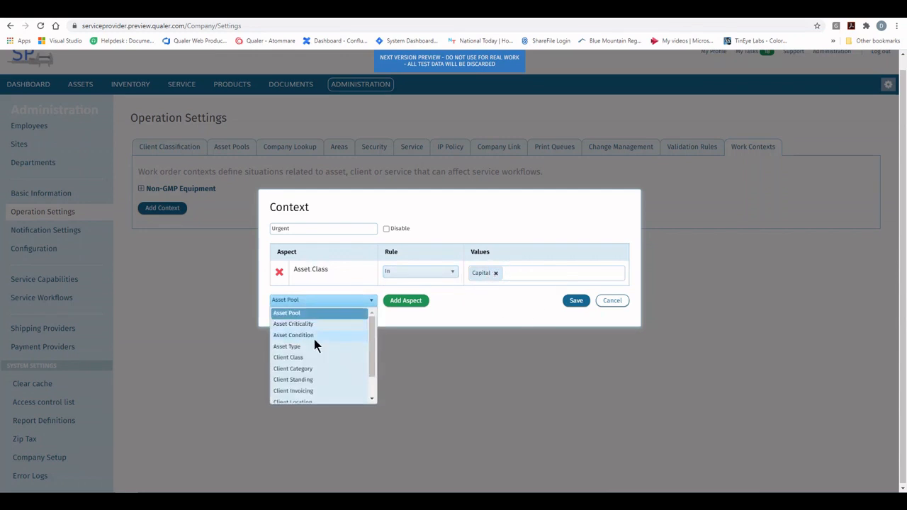
pyautogui.click(393, 308)
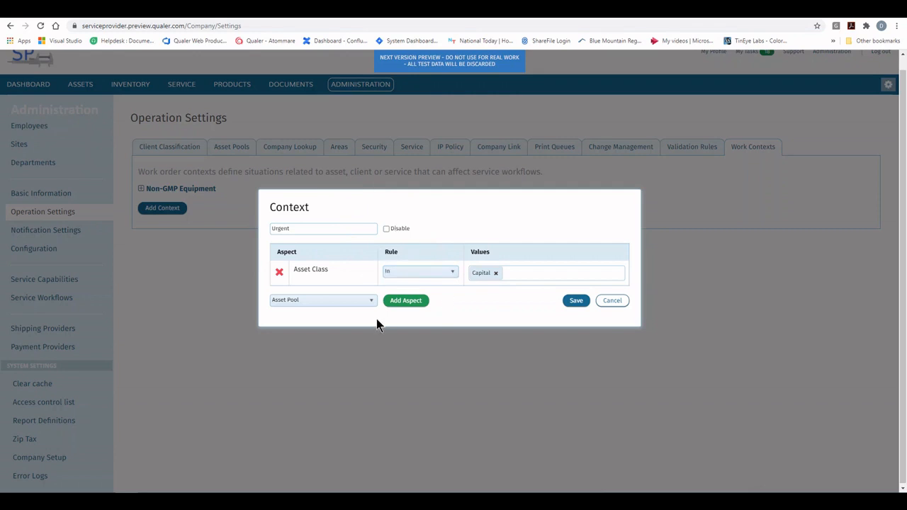
pyautogui.click(579, 302)
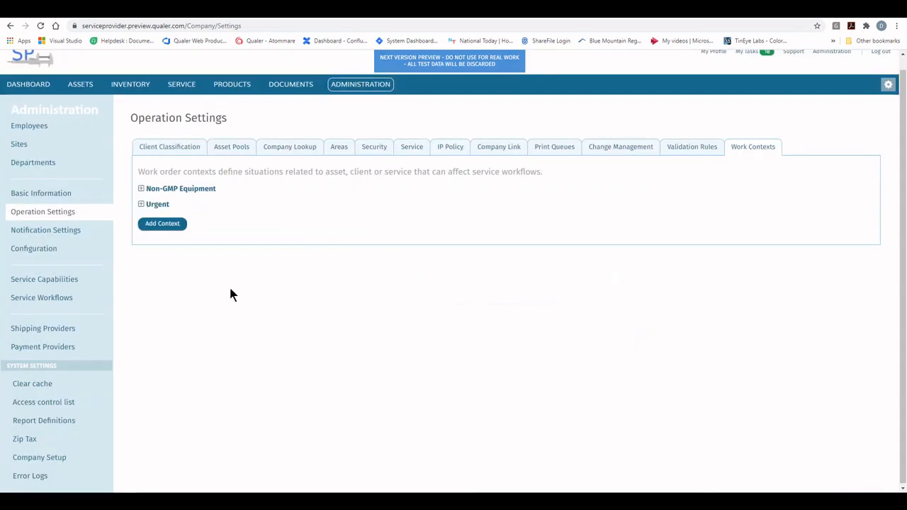
# Assign the Urgent work context to the Urgent Service external work order workflow in Service Workflows and save it
pyautogui.click(61, 298)
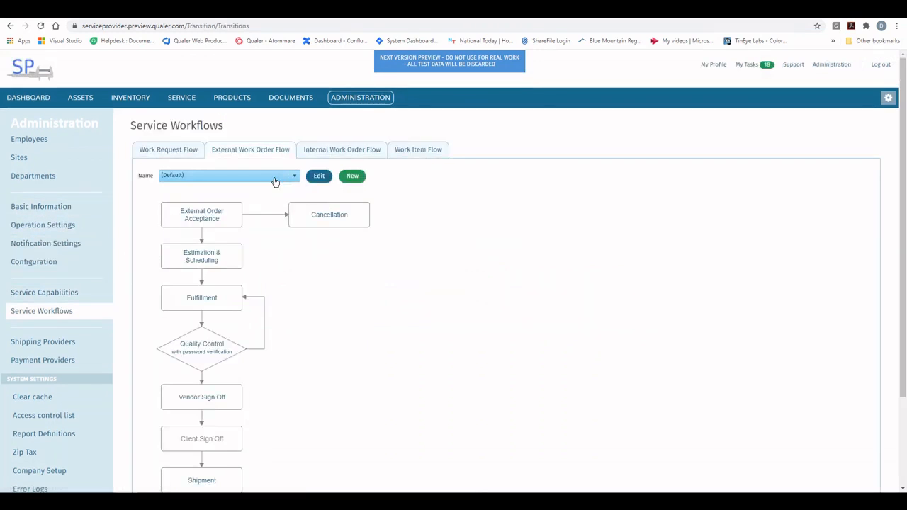
pyautogui.click(272, 177)
pyautogui.click(248, 209)
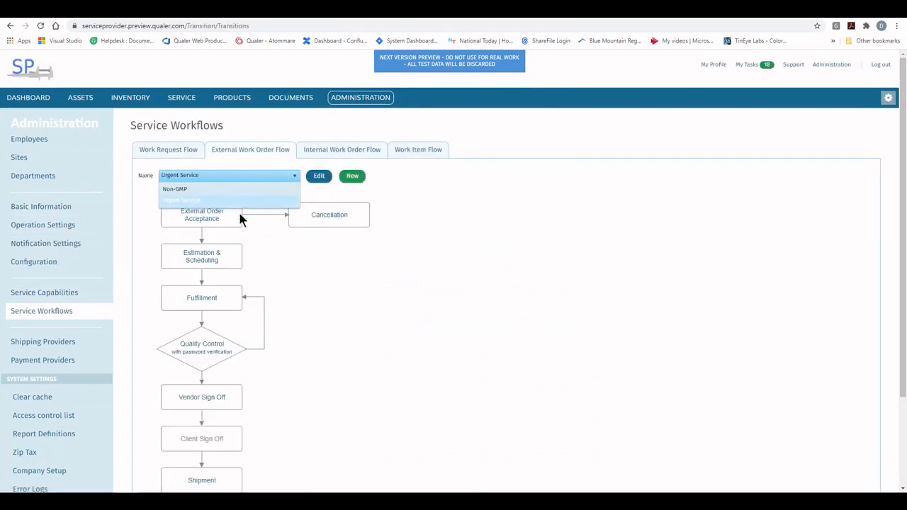
pyautogui.click(320, 176)
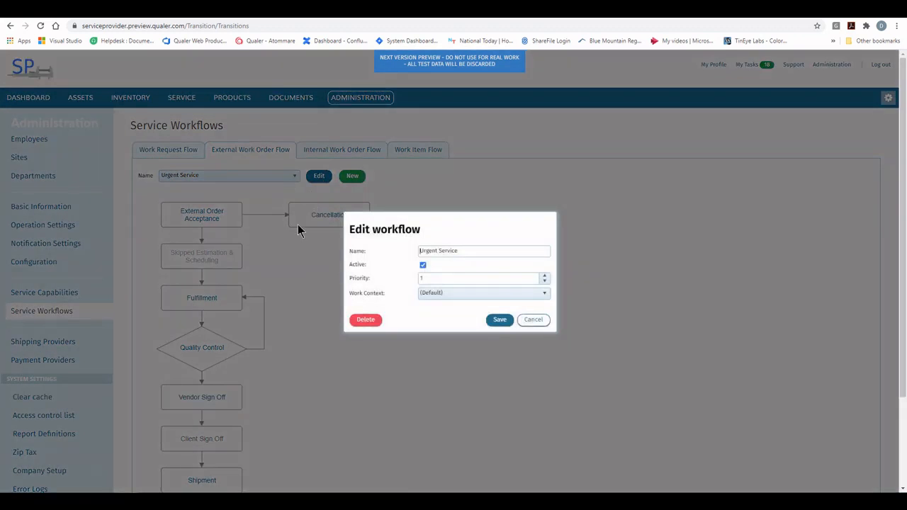
pyautogui.click(449, 300)
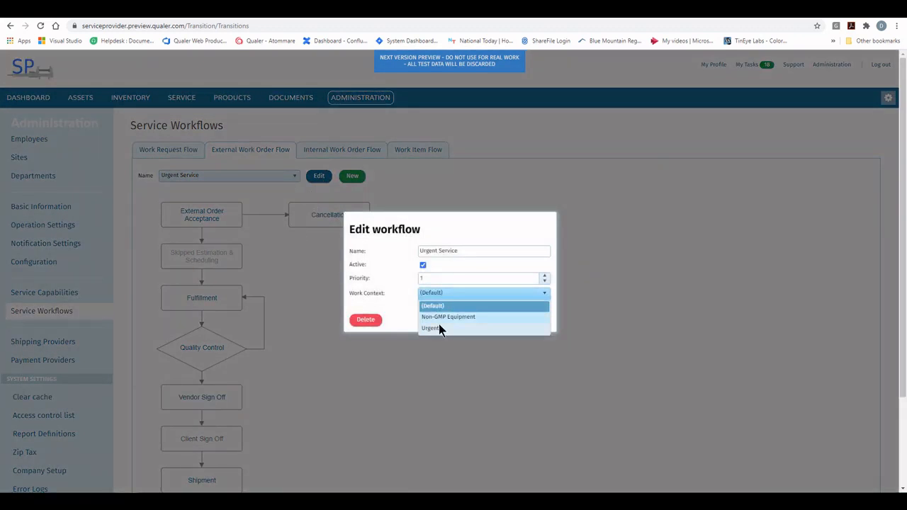
pyautogui.click(438, 326)
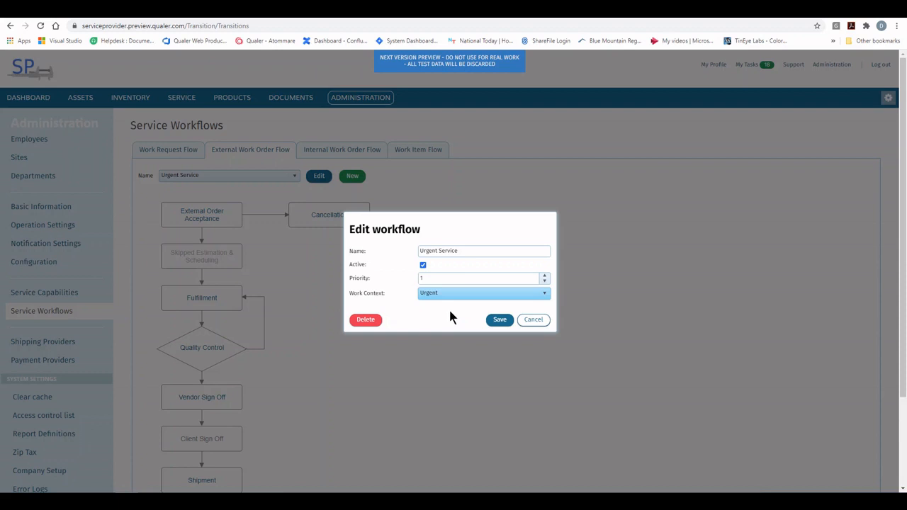
pyautogui.click(499, 320)
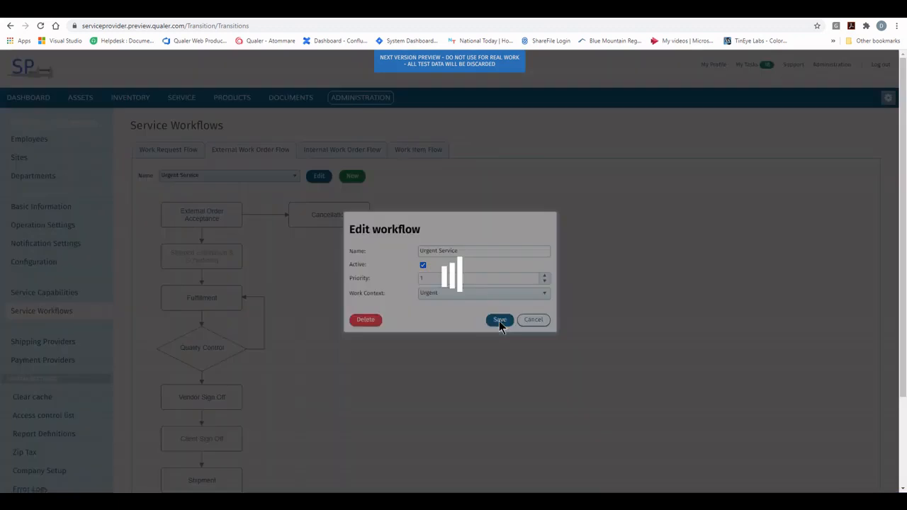
pyautogui.scroll(-3, 205, 300)
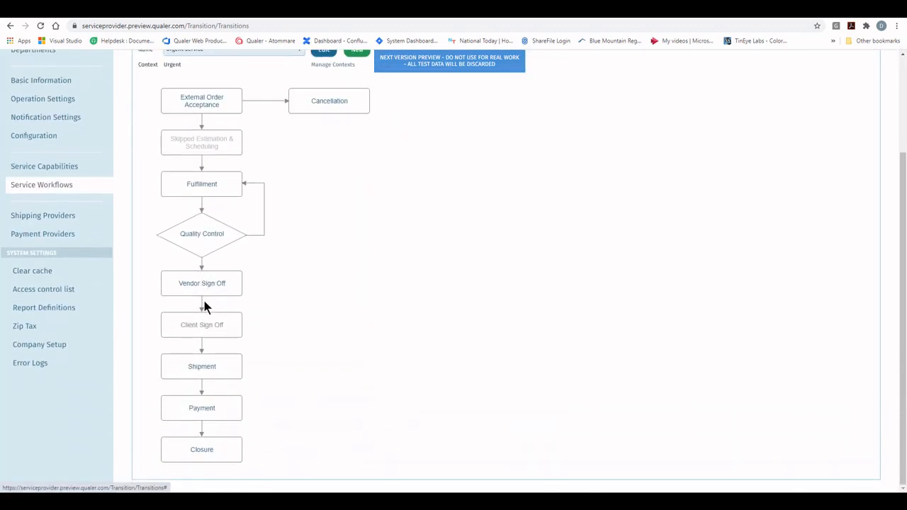
pyautogui.scroll(3, 181, 426)
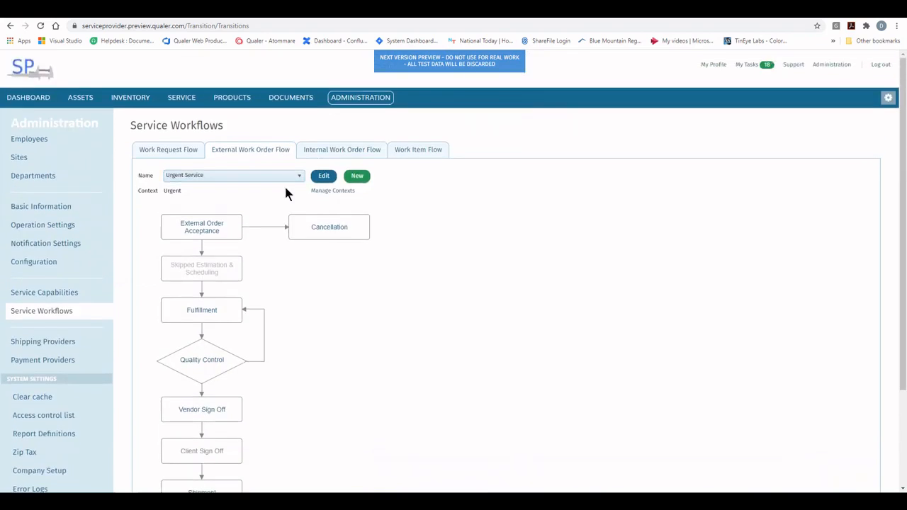
pyautogui.scroll(-2, 258, 210)
pyautogui.scroll(-1, 258, 209)
pyautogui.scroll(3, 239, 300)
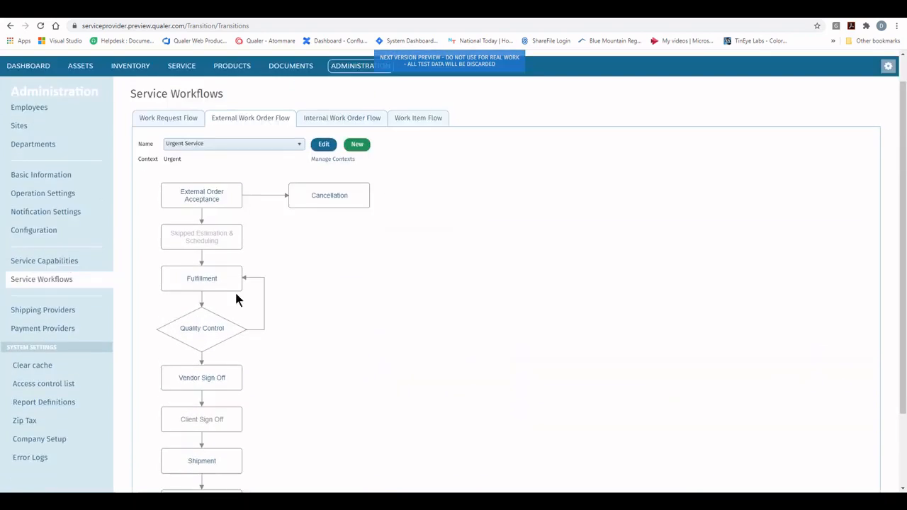